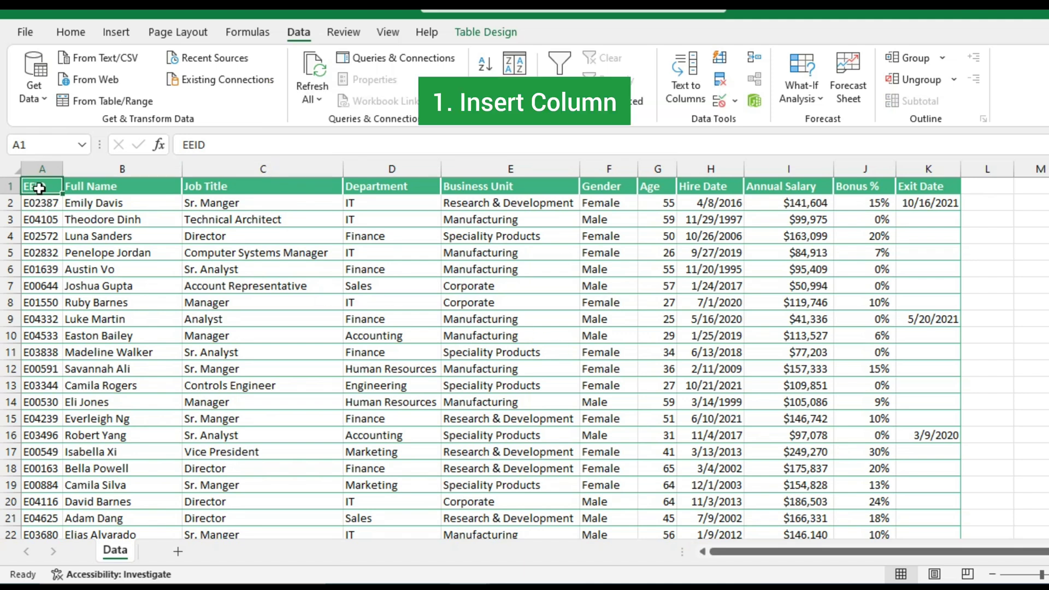
Step: Insert a blank column C, headed Column1, before the Job Title column
click(158, 189)
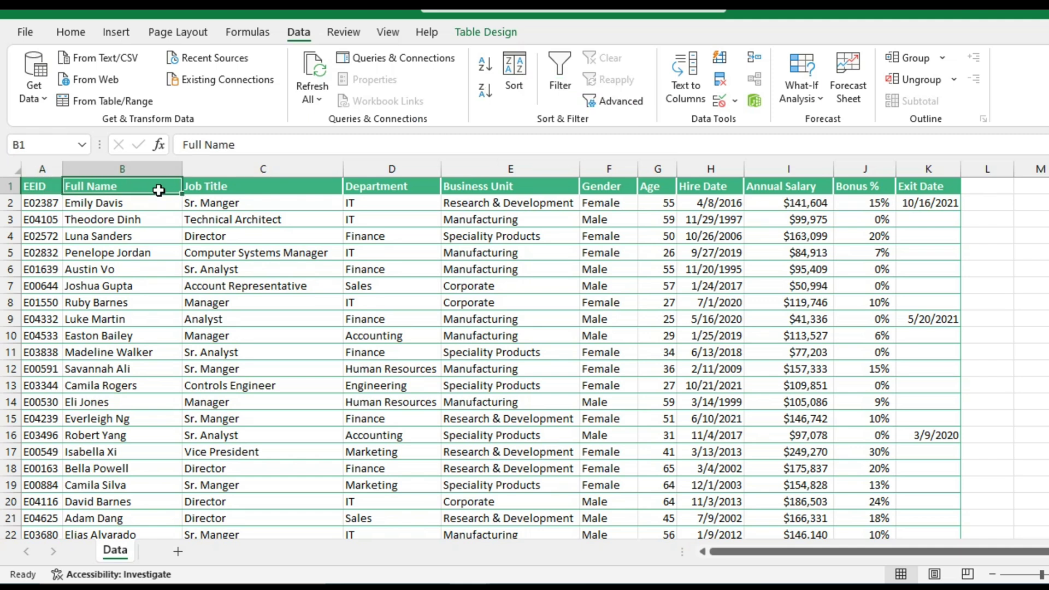
click(199, 171)
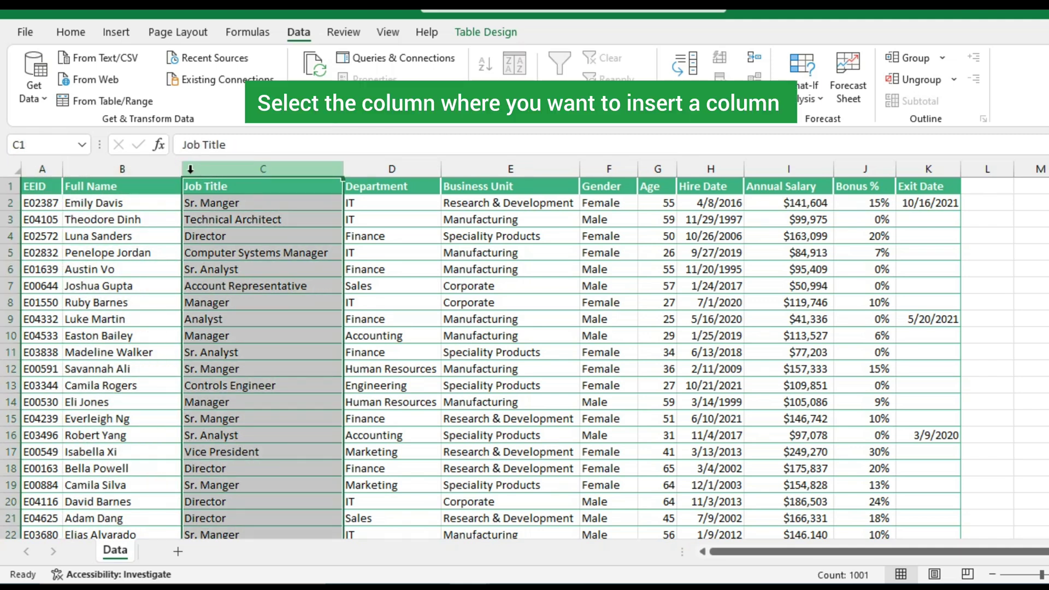
right_click(191, 170)
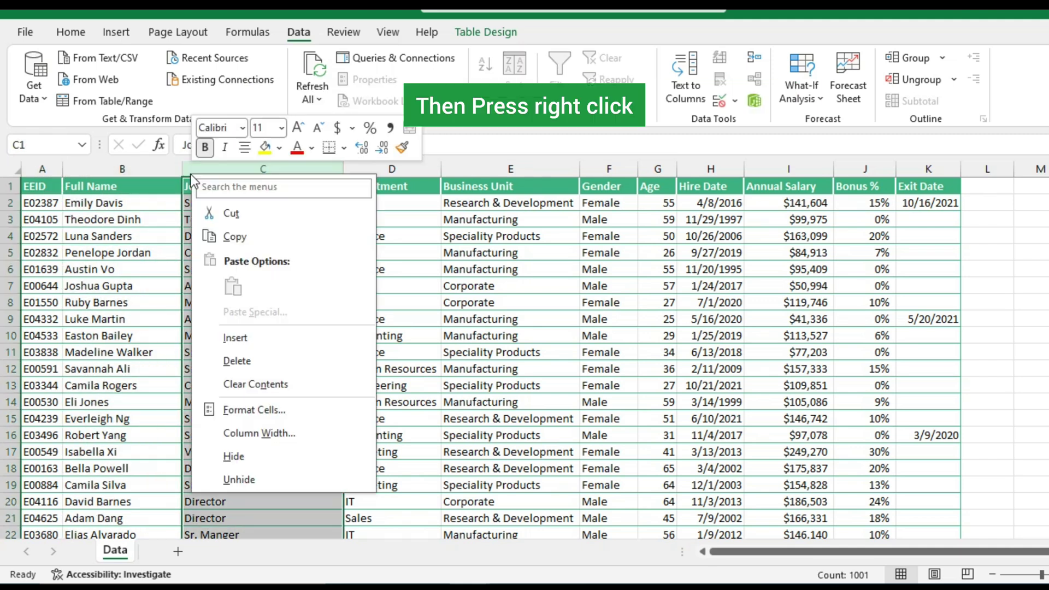
click(252, 339)
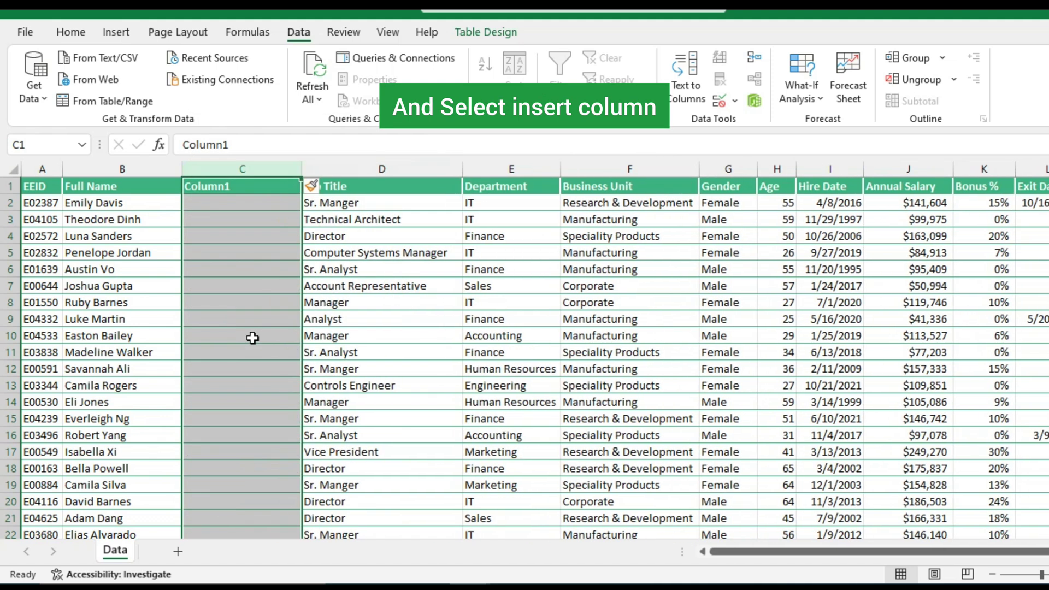
click(250, 243)
click(153, 203)
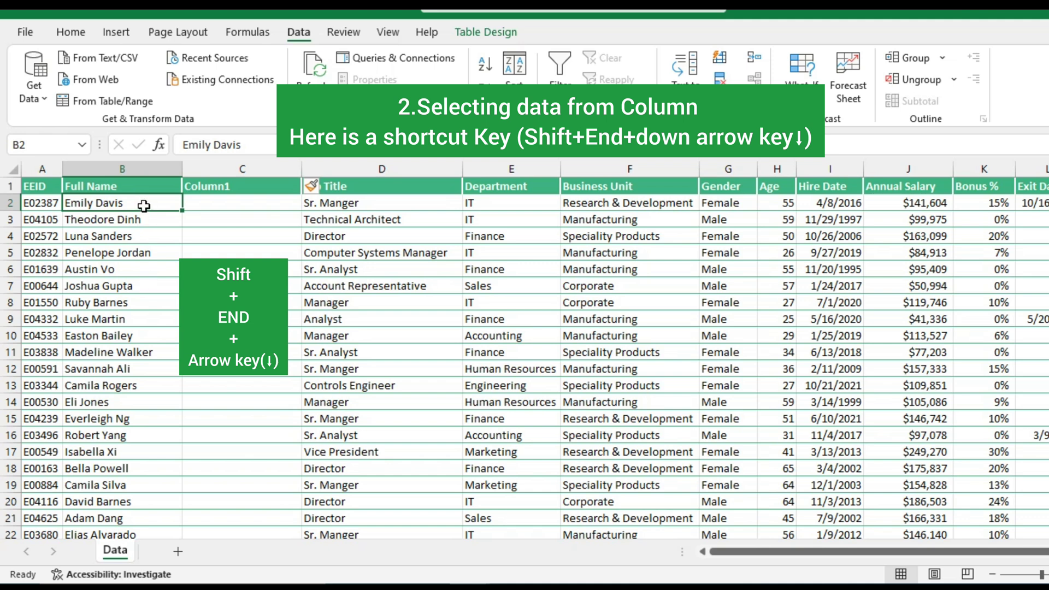
Step: Copy all Full Name entries from B2 down to row 1001
key(End)
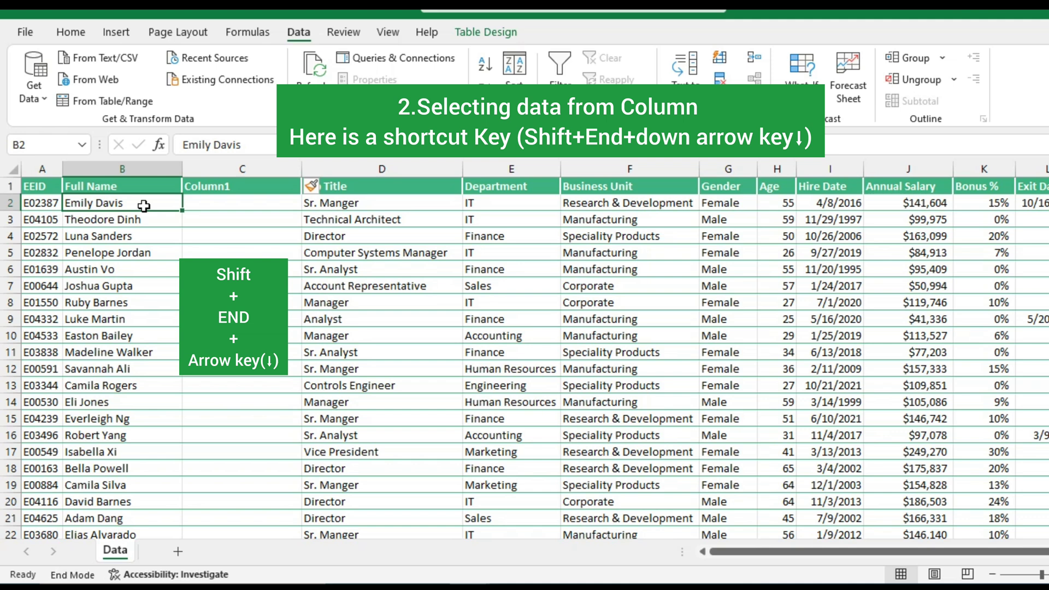
key(shift+Down)
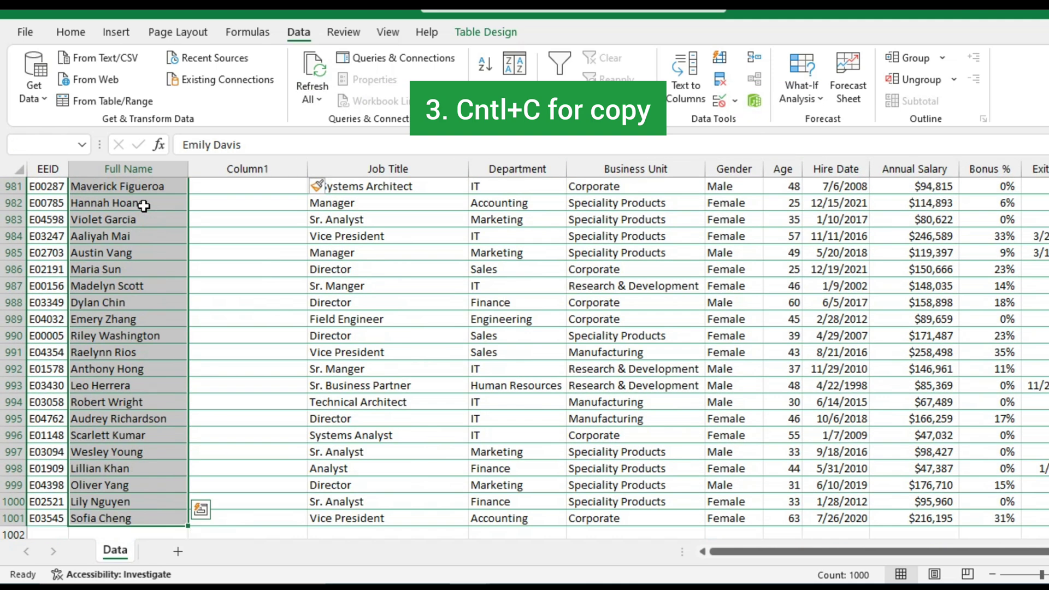
key(ctrl+c)
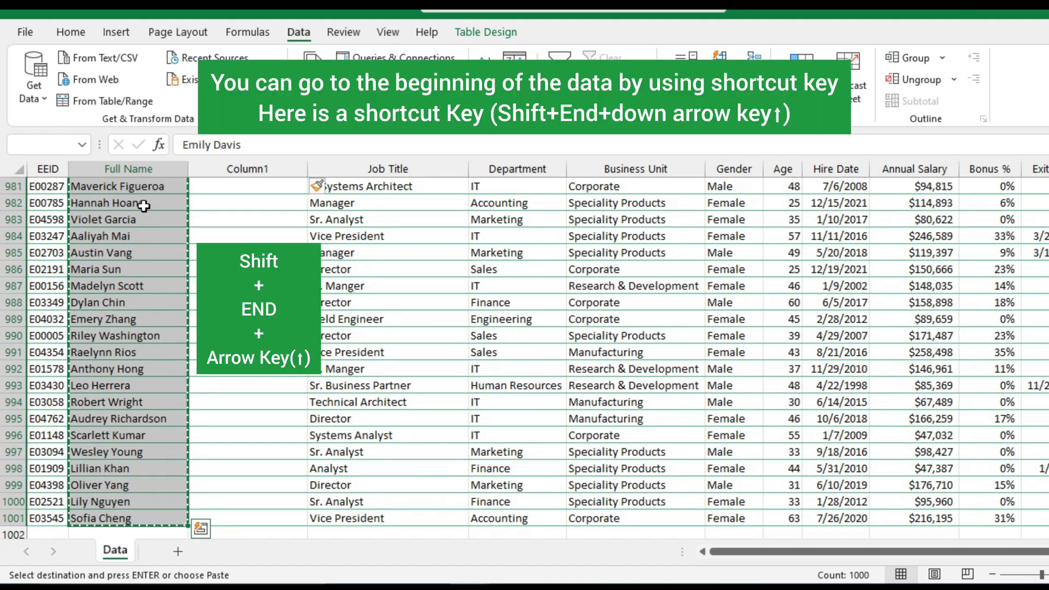
key(shift+End)
key(shift+Up)
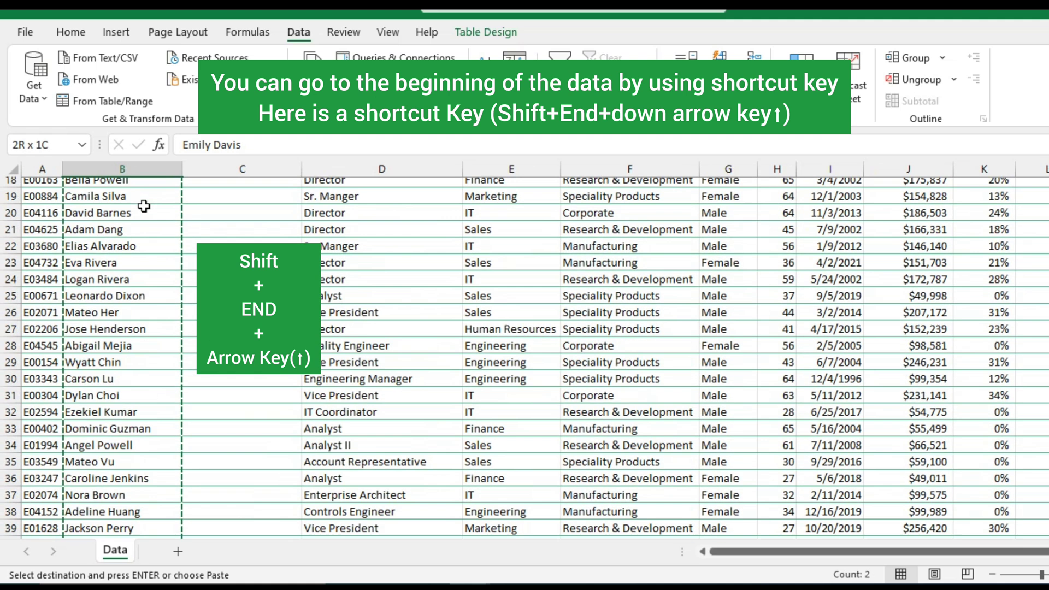
Step: Paste the copied names into Column1, starting at C2 down to the table end
click(213, 204)
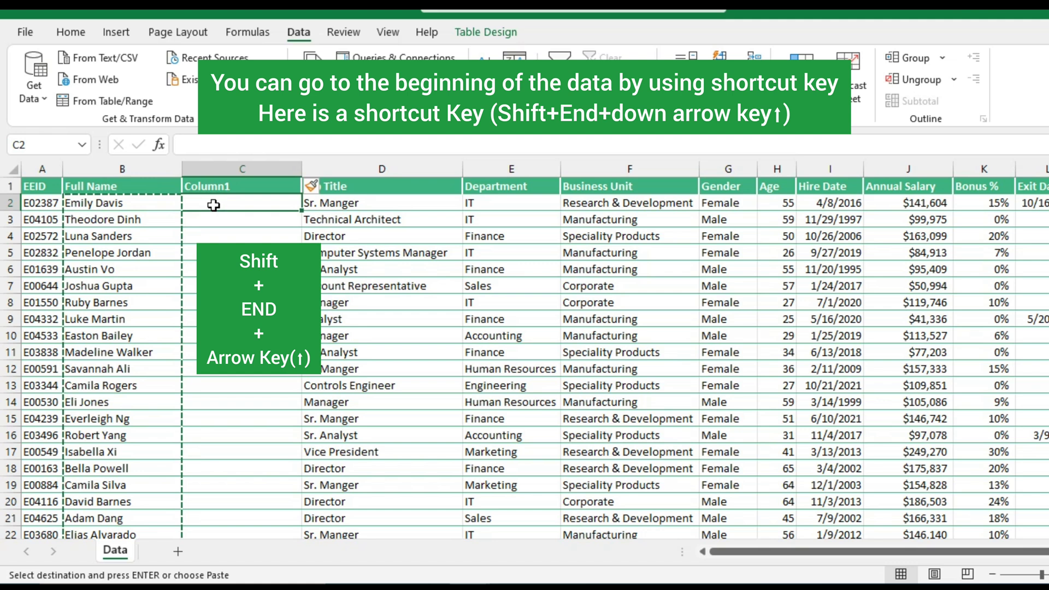
key(shift+End)
key(shift+Down)
key(ctrl+v)
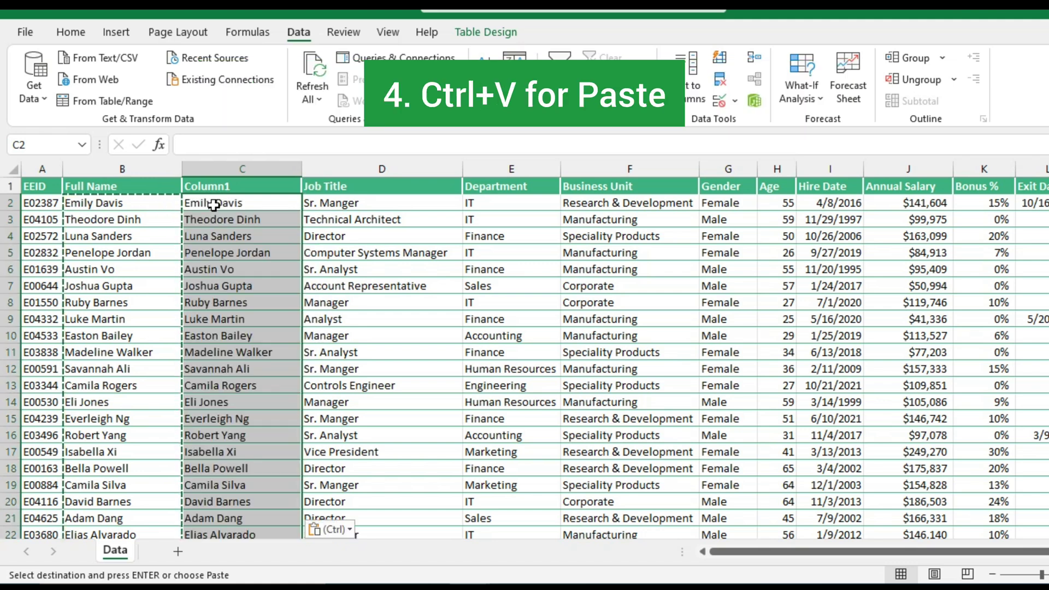
key(ctrl)
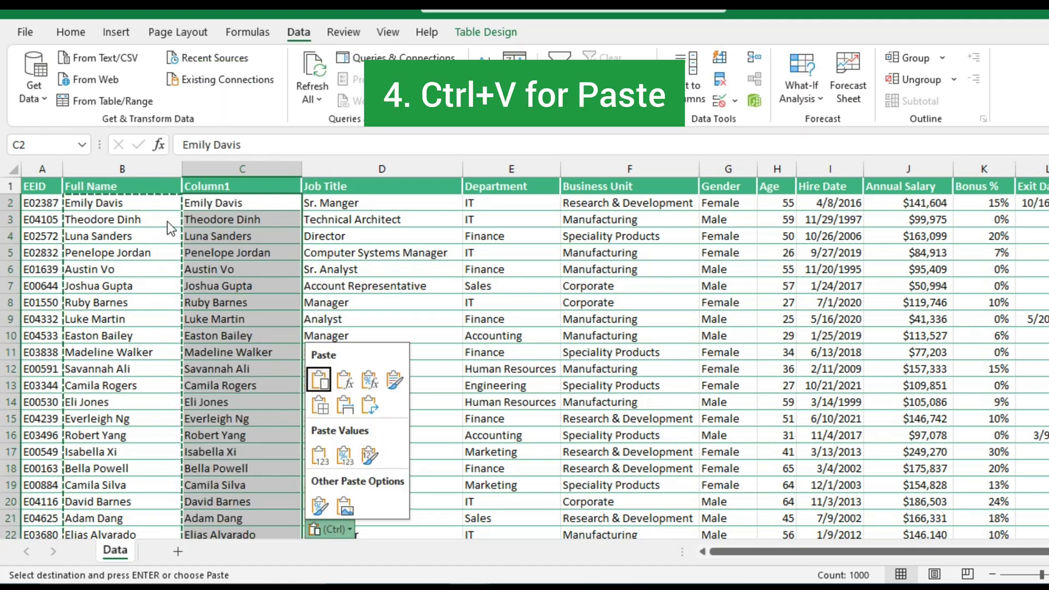
key(Escape)
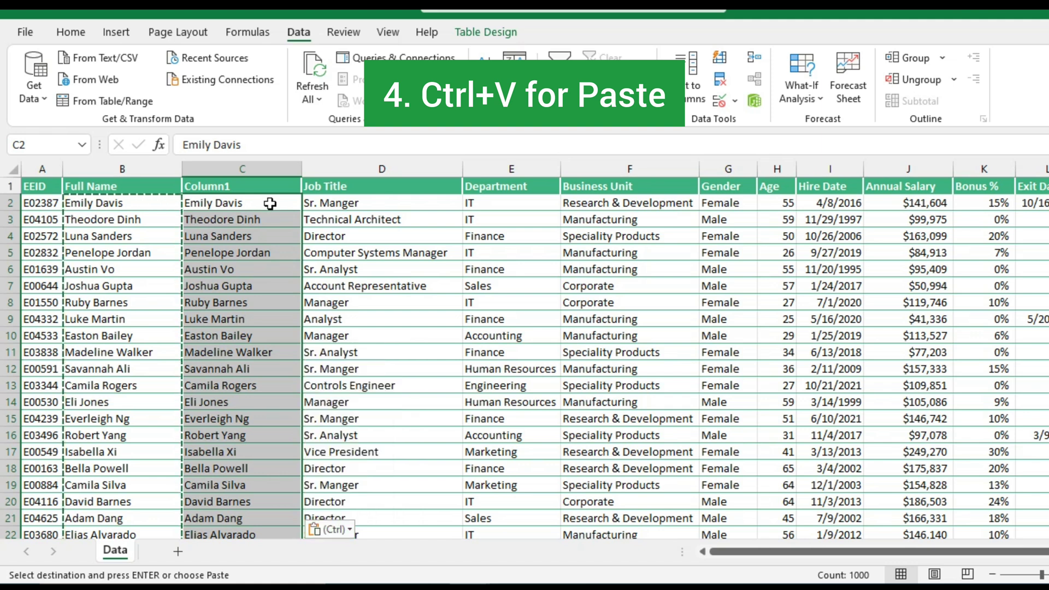
click(269, 203)
click(151, 206)
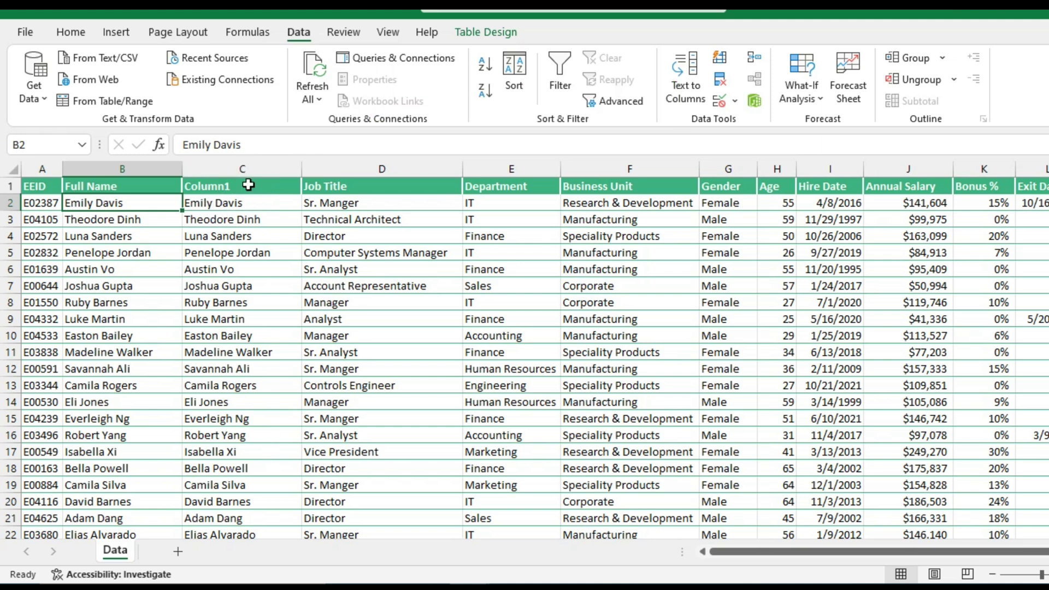
Step: Delete column C (Column1) so Job Title sits directly after Full Name
click(248, 185)
click(254, 165)
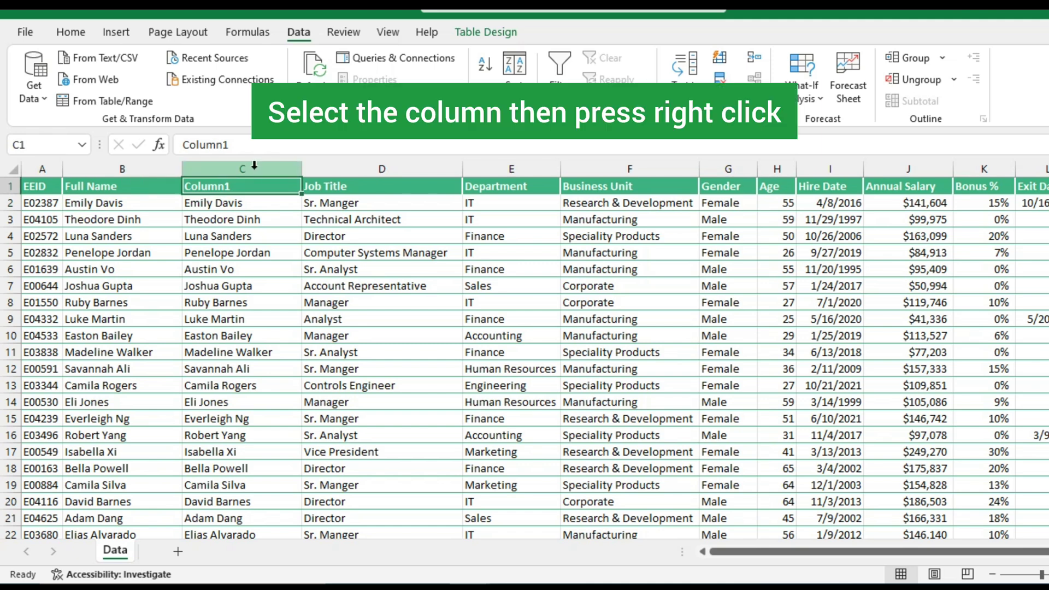
click(251, 169)
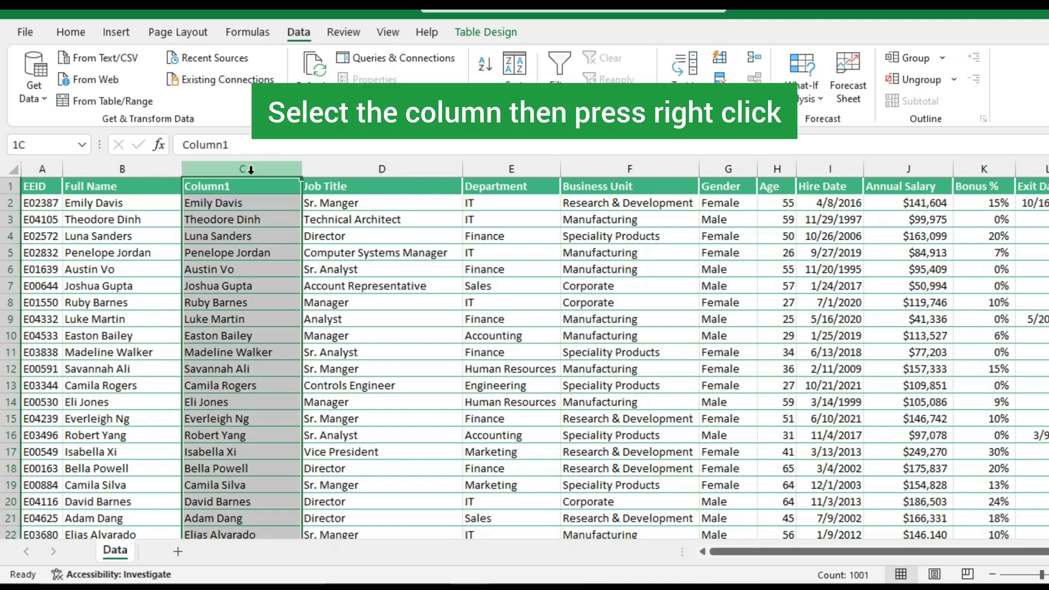
right_click(252, 174)
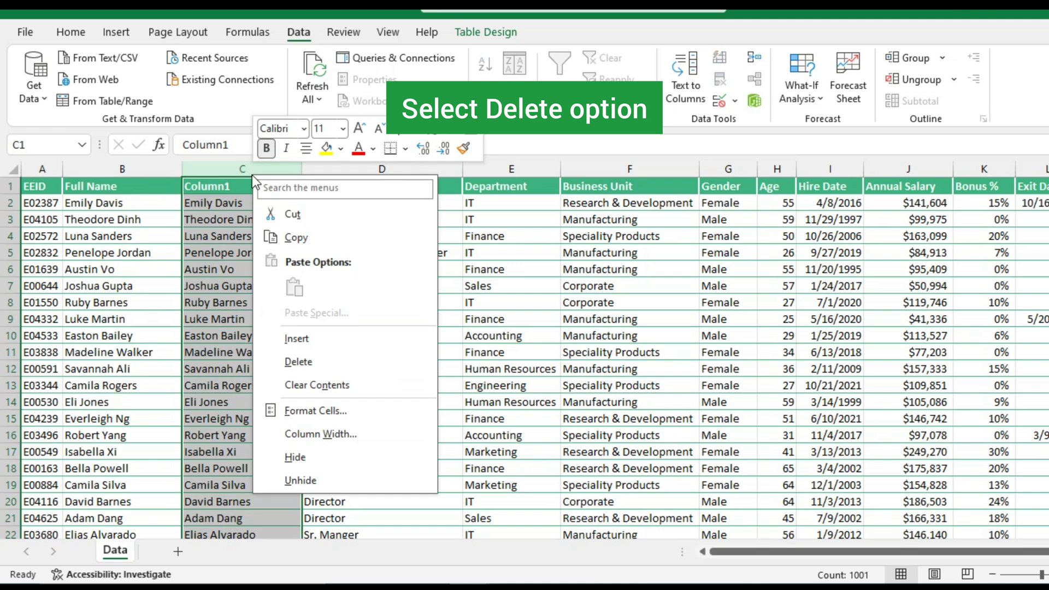
click(309, 358)
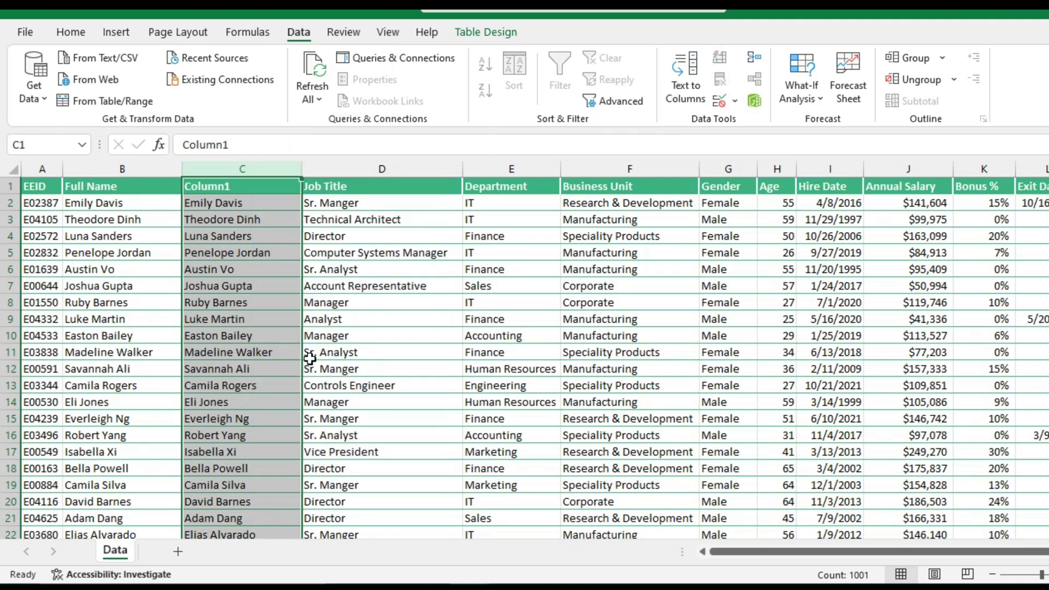
click(5, 253)
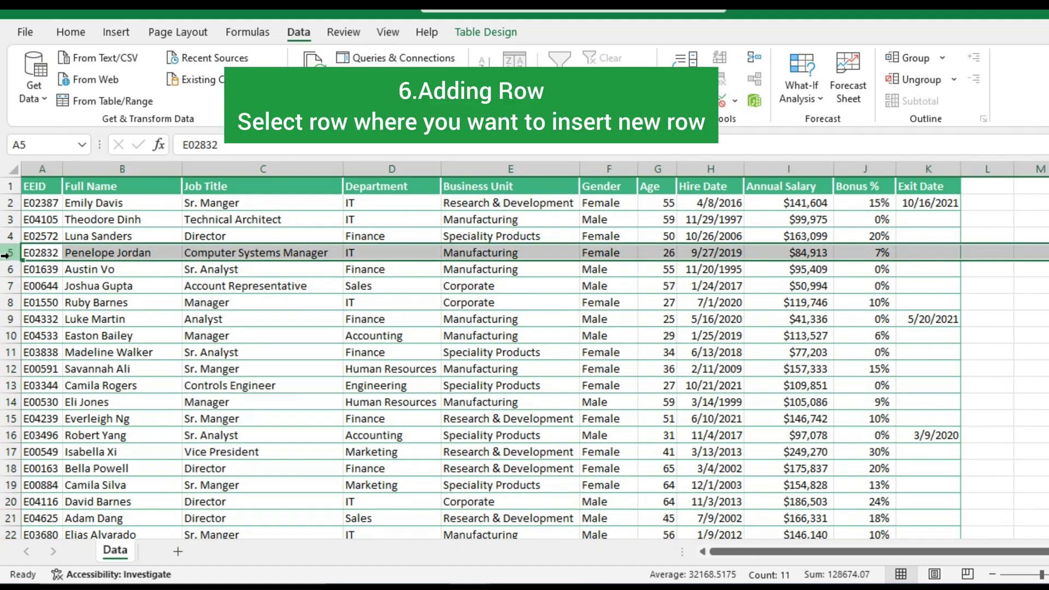
Step: Insert a blank row at row 5, shifting the existing record down to row 6
right_click(5, 255)
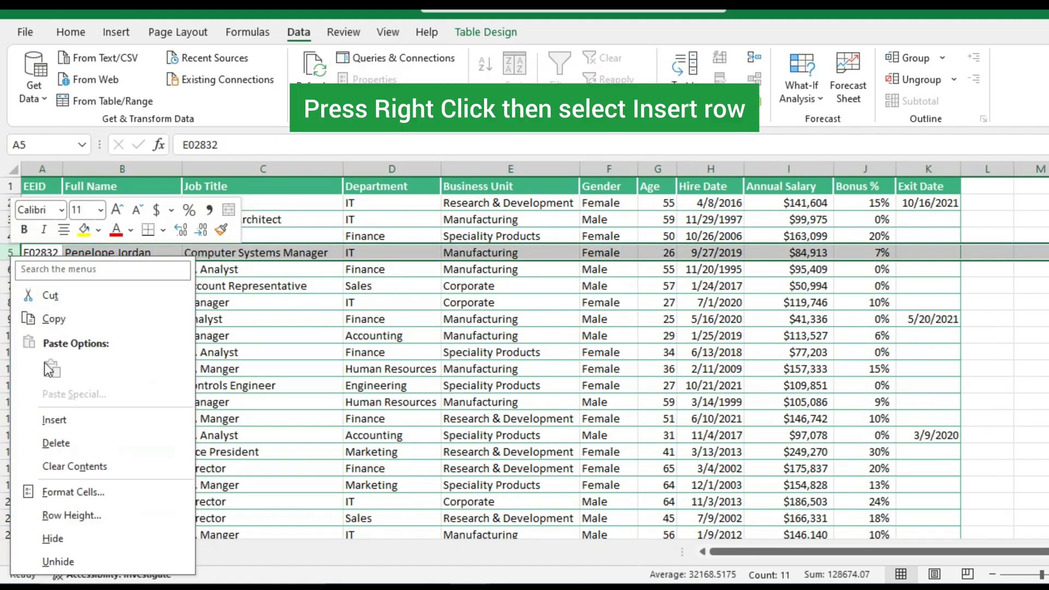
click(51, 419)
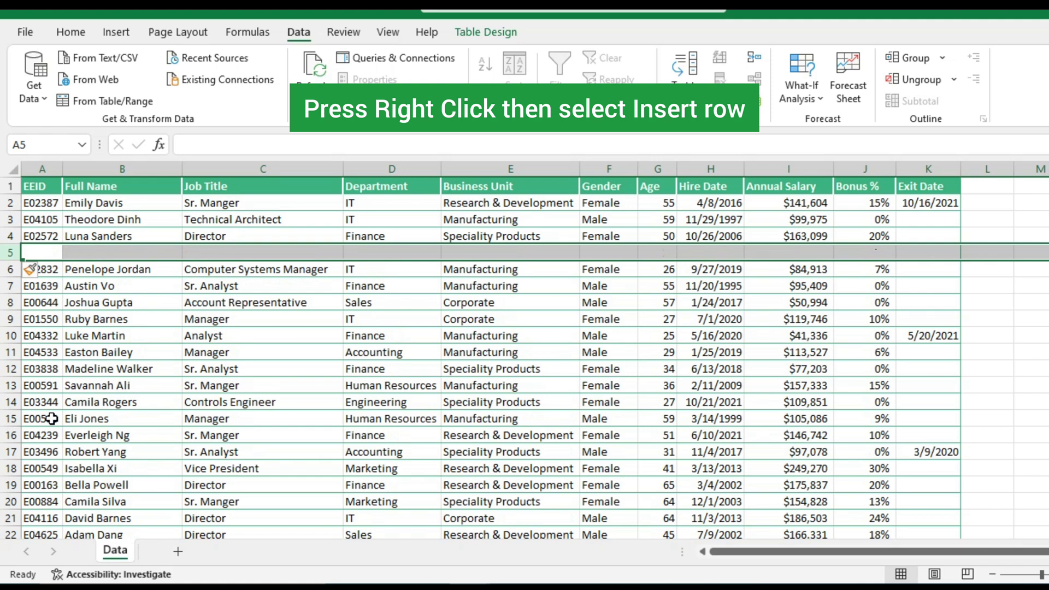
click(76, 289)
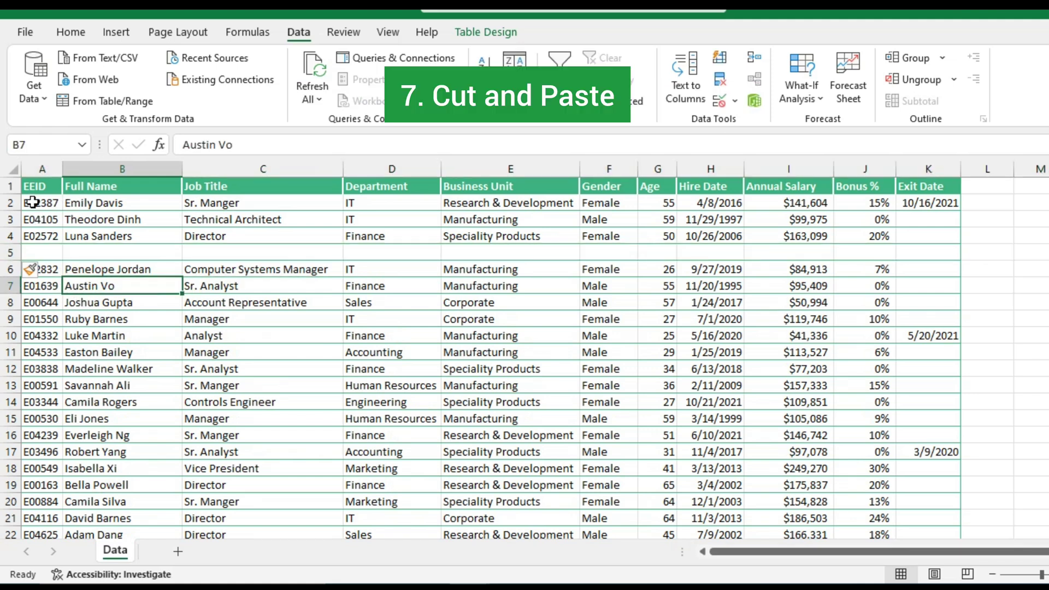
Step: Cut the row 3 employee record (A3:K3) and paste it into blank row 5
click(38, 218)
key(End)
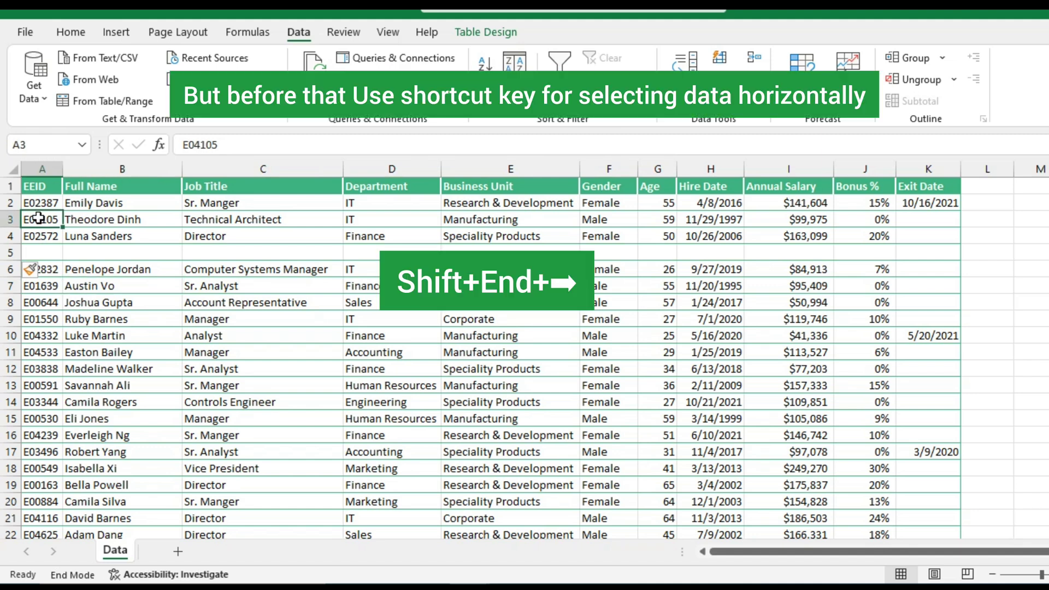
key(shift+Right)
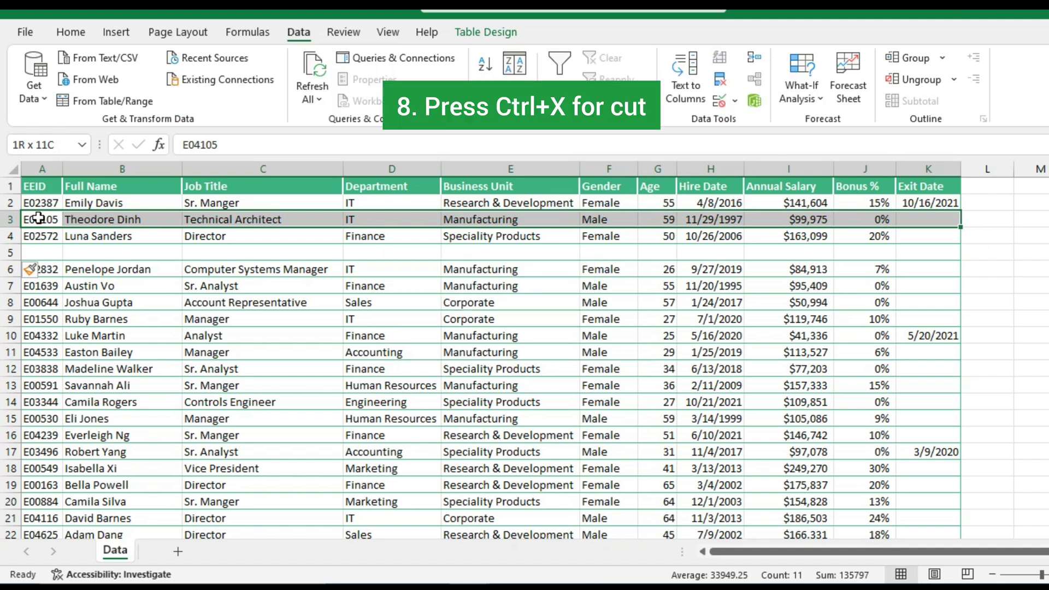
key(ctrl+x)
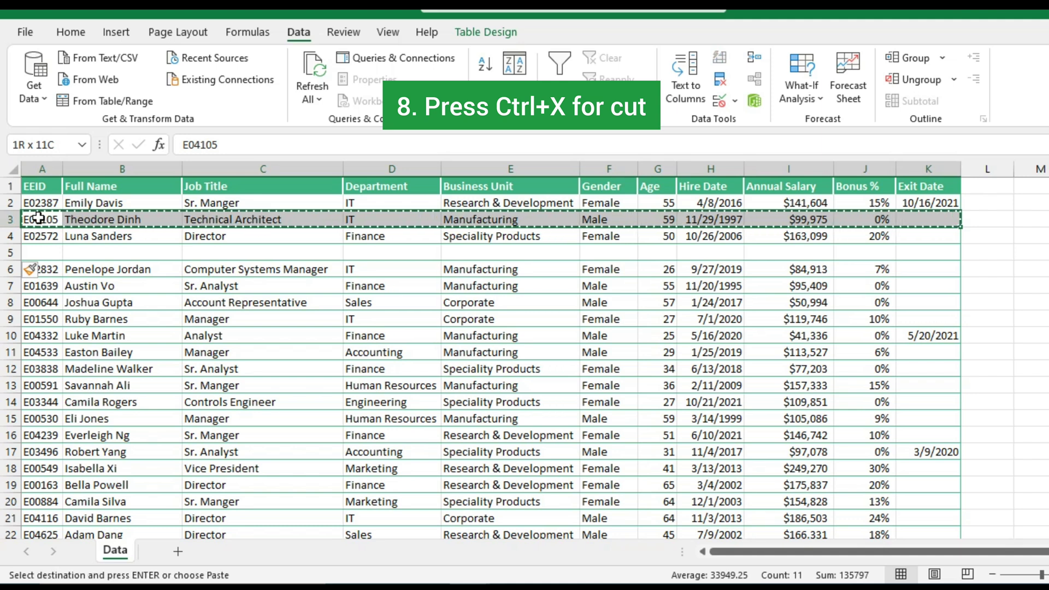
click(32, 252)
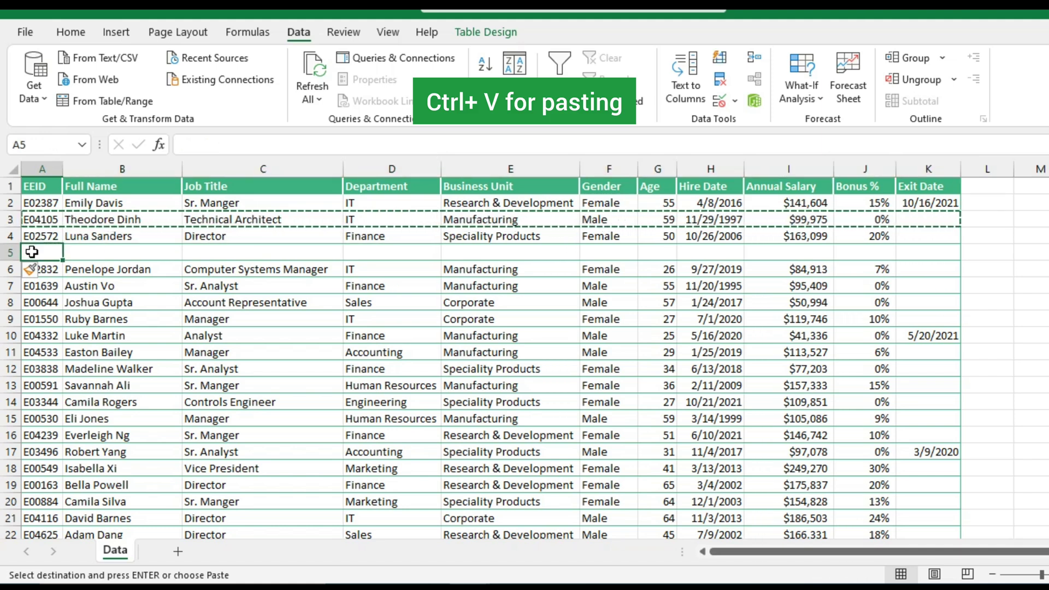
key(ctrl+v)
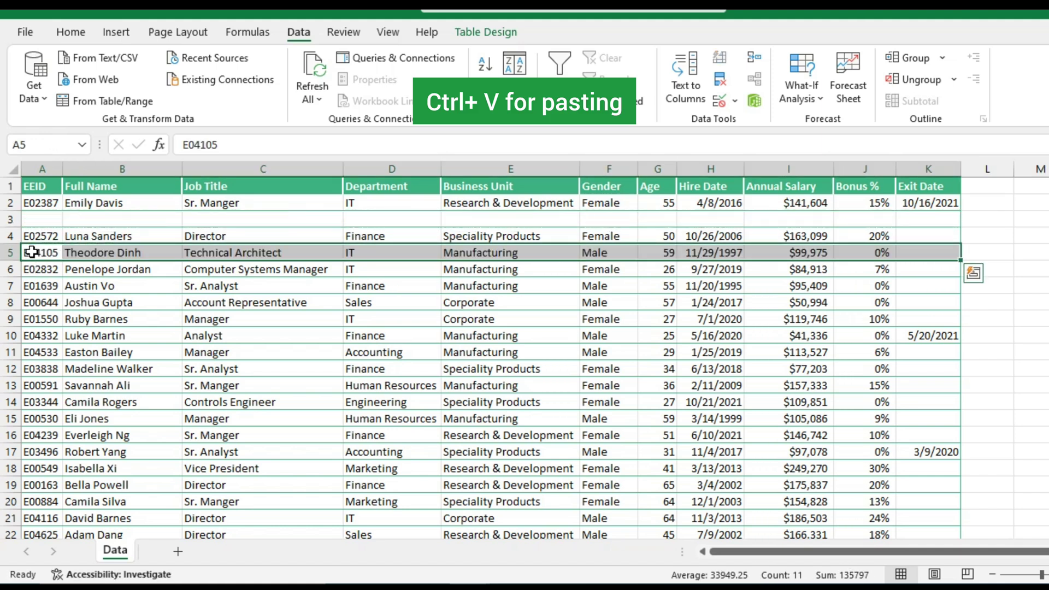
click(88, 302)
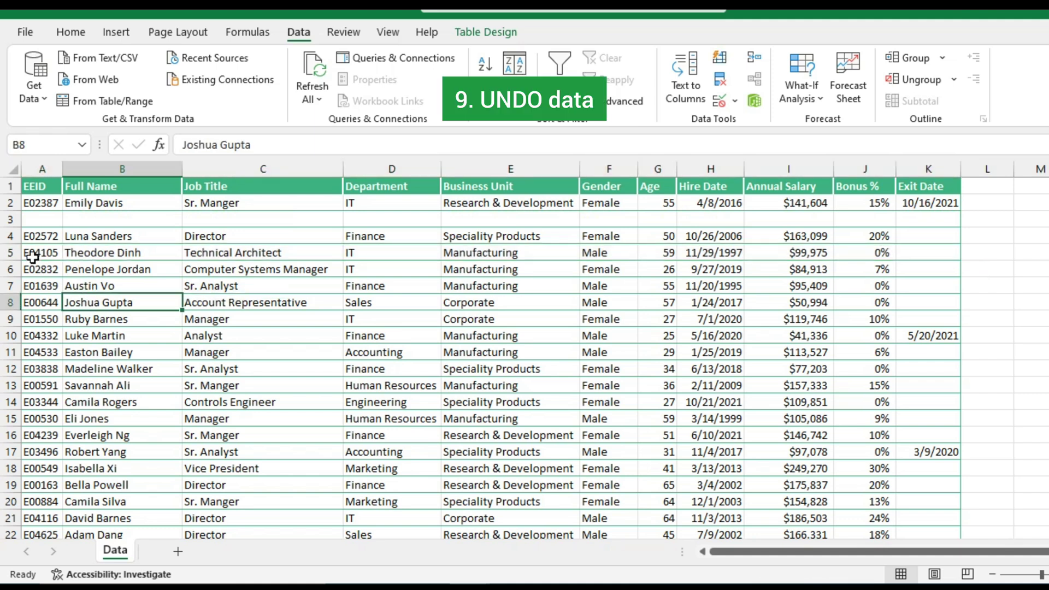
Step: Undo three times, restoring the record to row 3 and removing the blank row
key(ctrl+z)
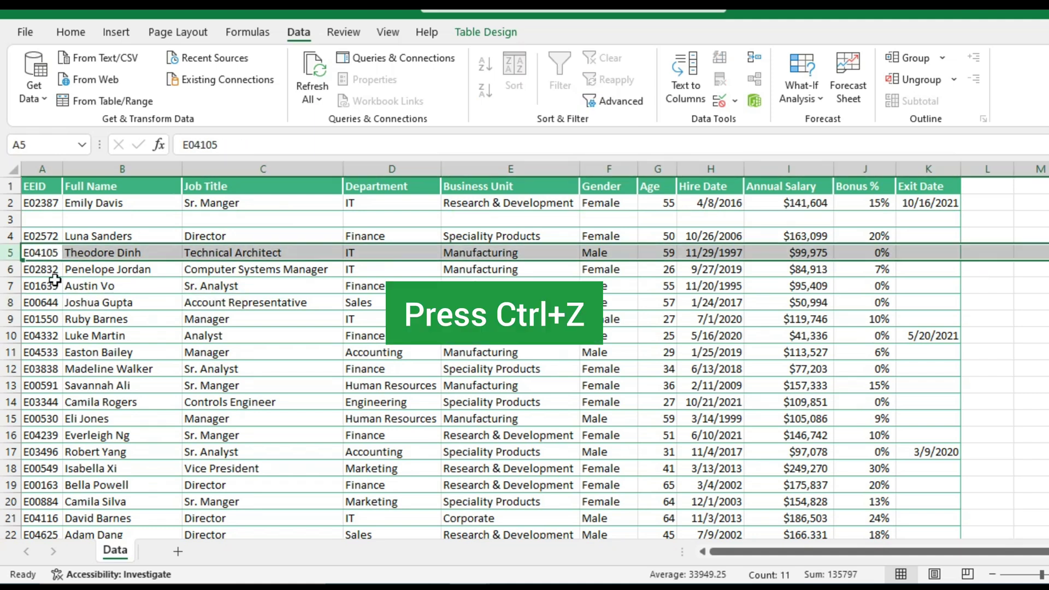
key(ctrl+z)
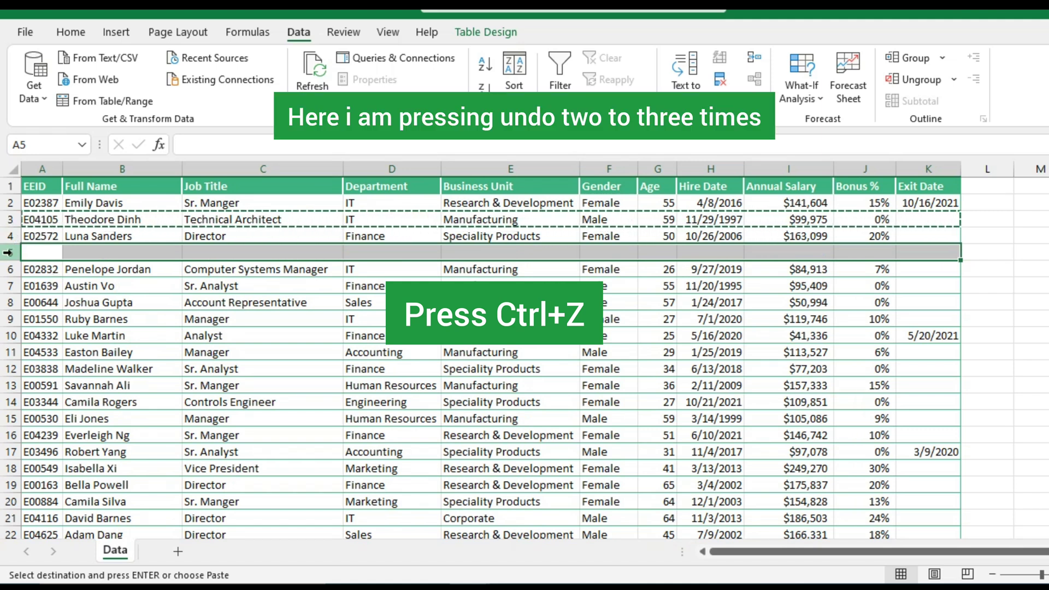
key(ctrl+z)
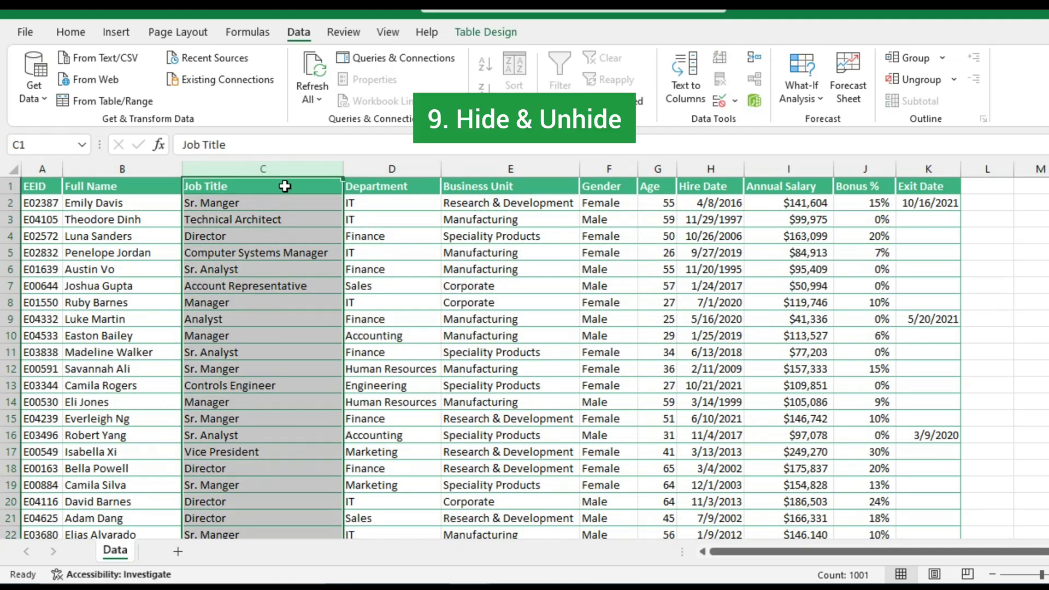
Step: Hide the Job Title column, then unhide it again
right_click(296, 167)
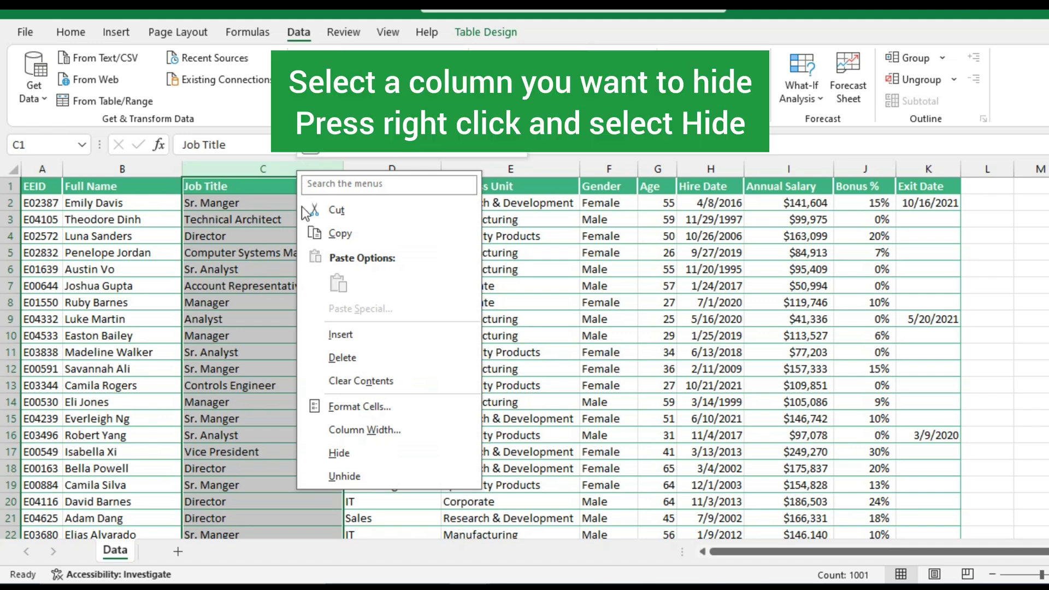
click(337, 455)
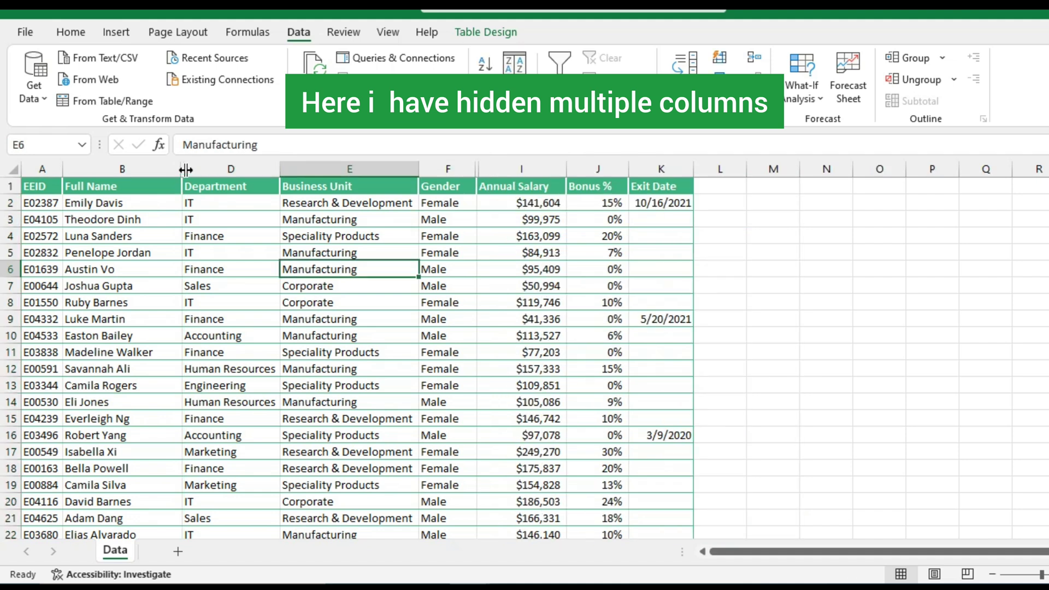
click(184, 170)
right_click(183, 169)
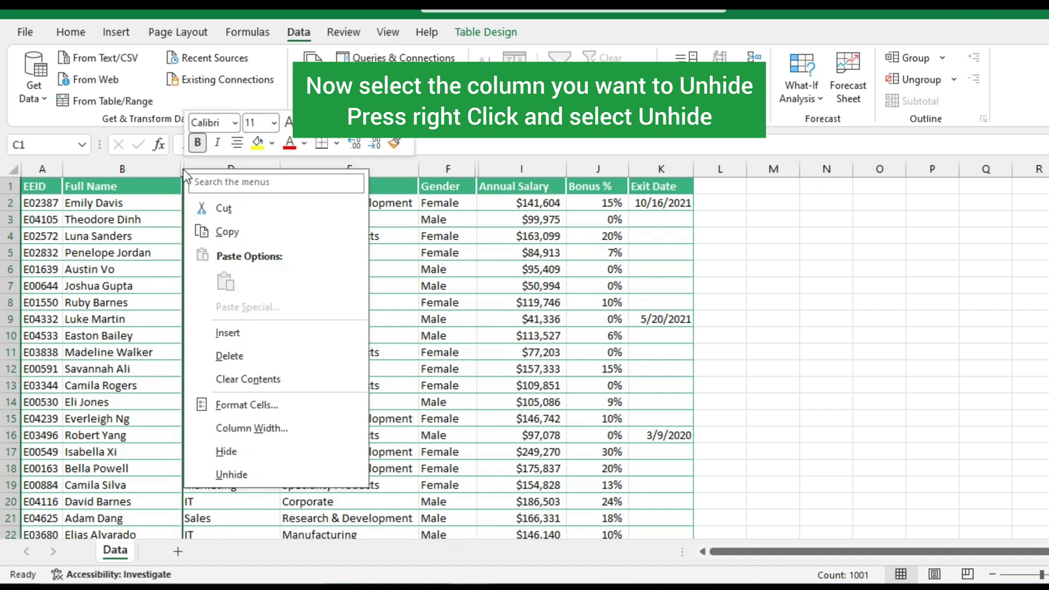
click(231, 474)
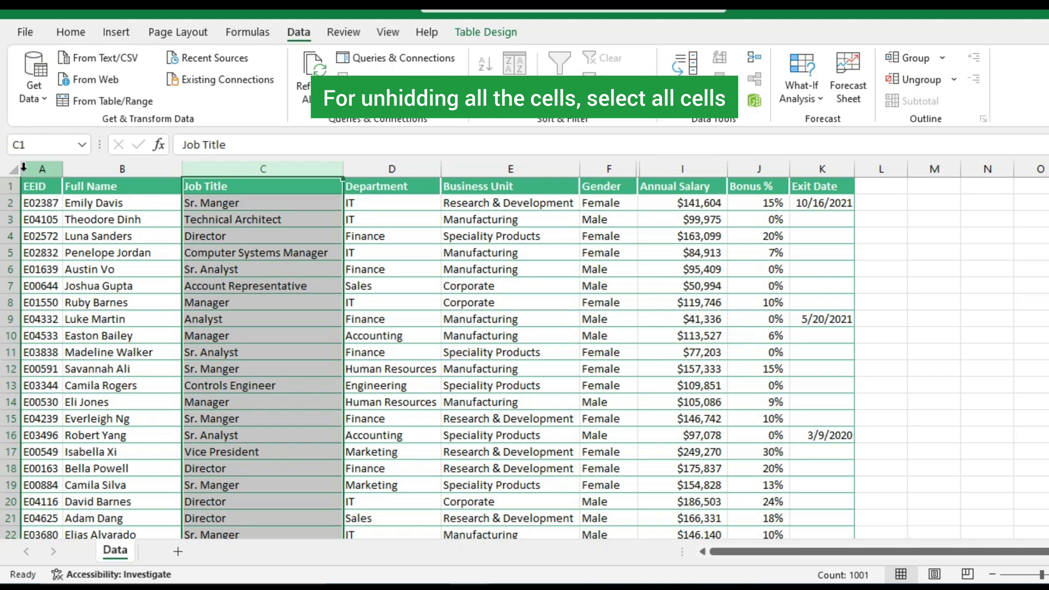
Step: Select the entire sheet and unhide all hidden columns
click(41, 185)
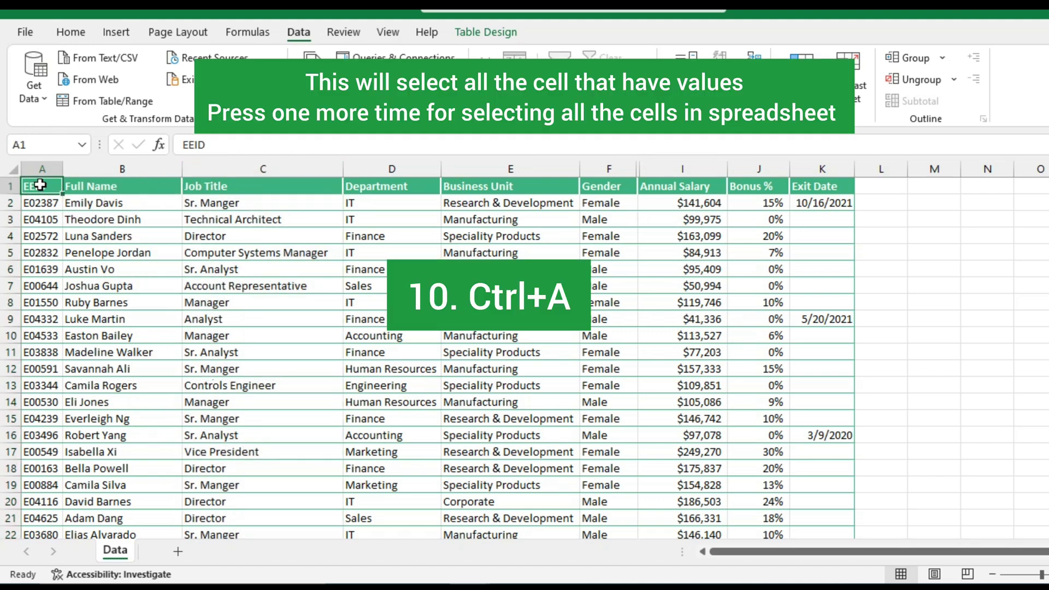
key(ctrl+a)
scroll(40, 186, down, 20)
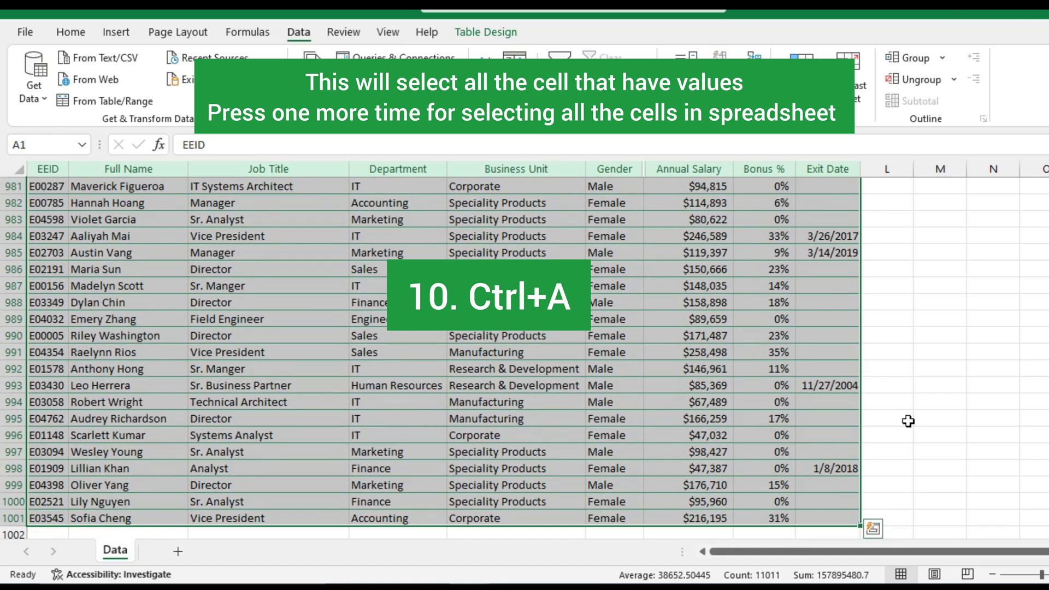
key(ctrl+a)
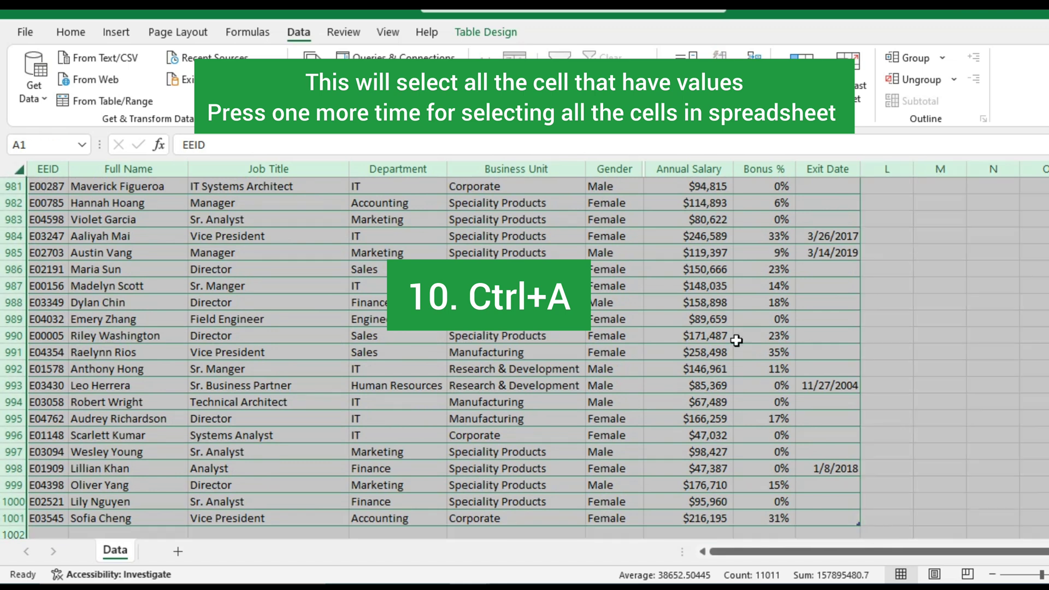
right_click(506, 195)
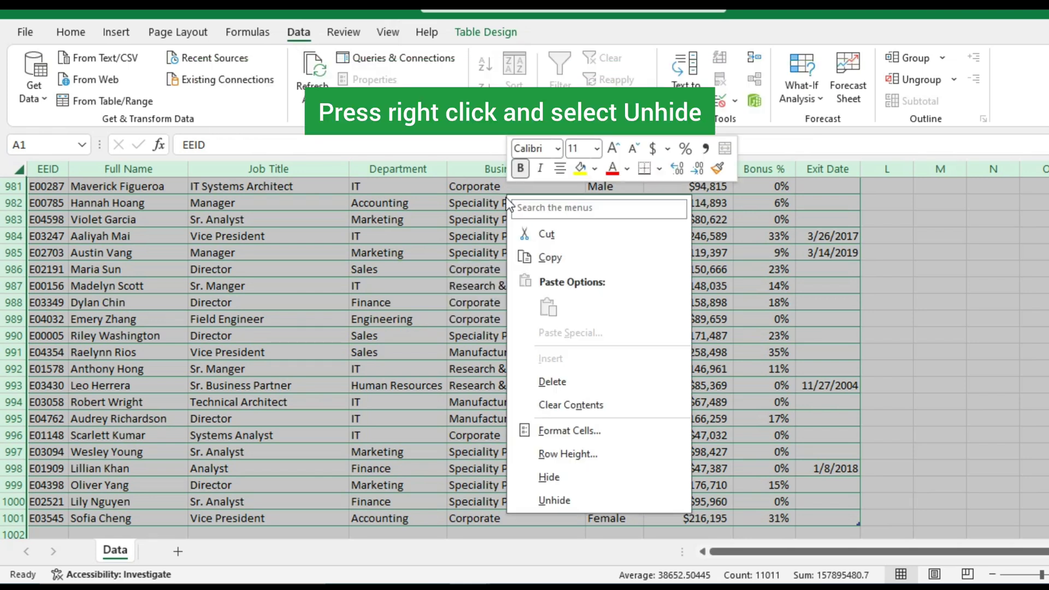
click(543, 501)
Step: Type the title 'Employment Sheet' into cell A1
click(567, 369)
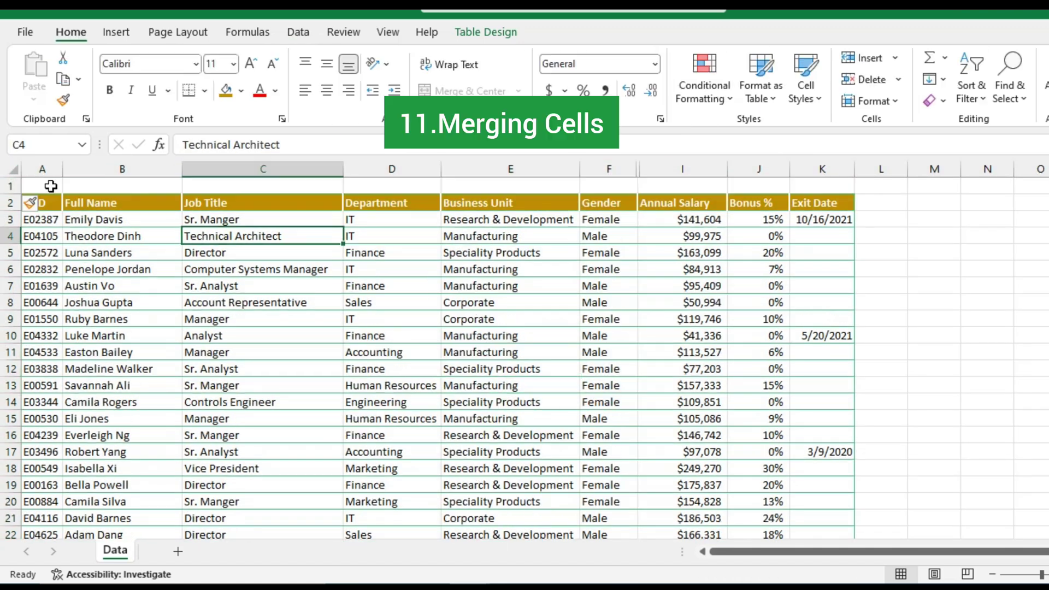
click(50, 186)
text(Employment Sheet)
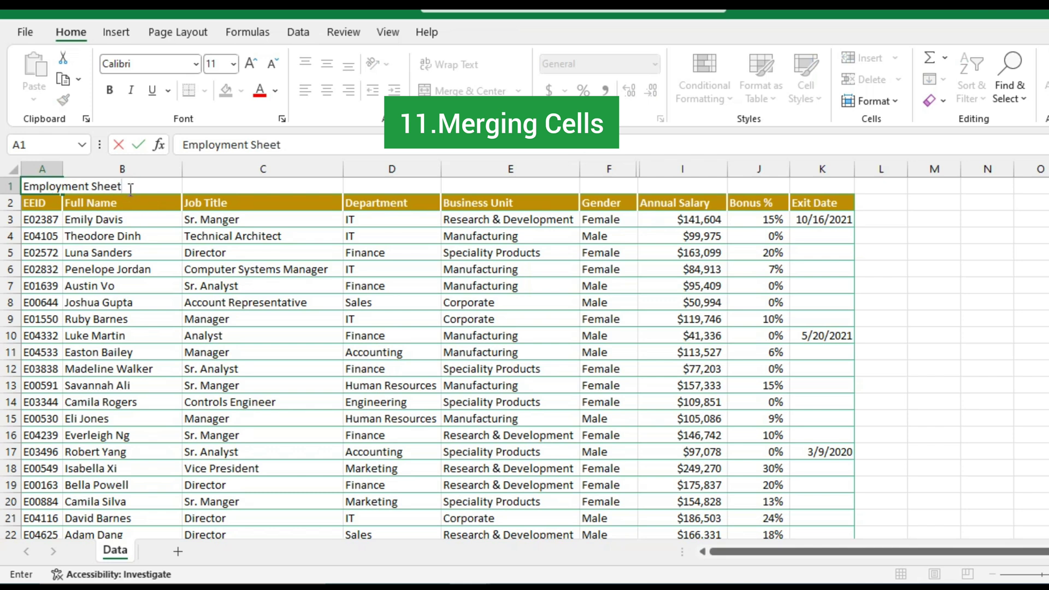
Step: Merge and centre cells A1:K1 holding the 'Employment Sheet' title
click(145, 216)
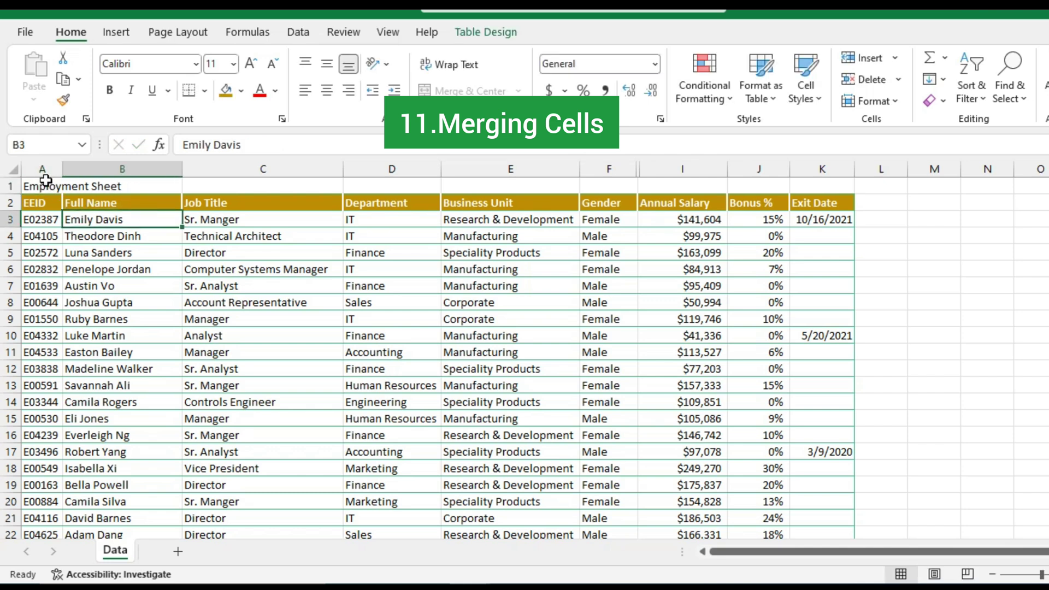
drag(46, 185, 810, 185)
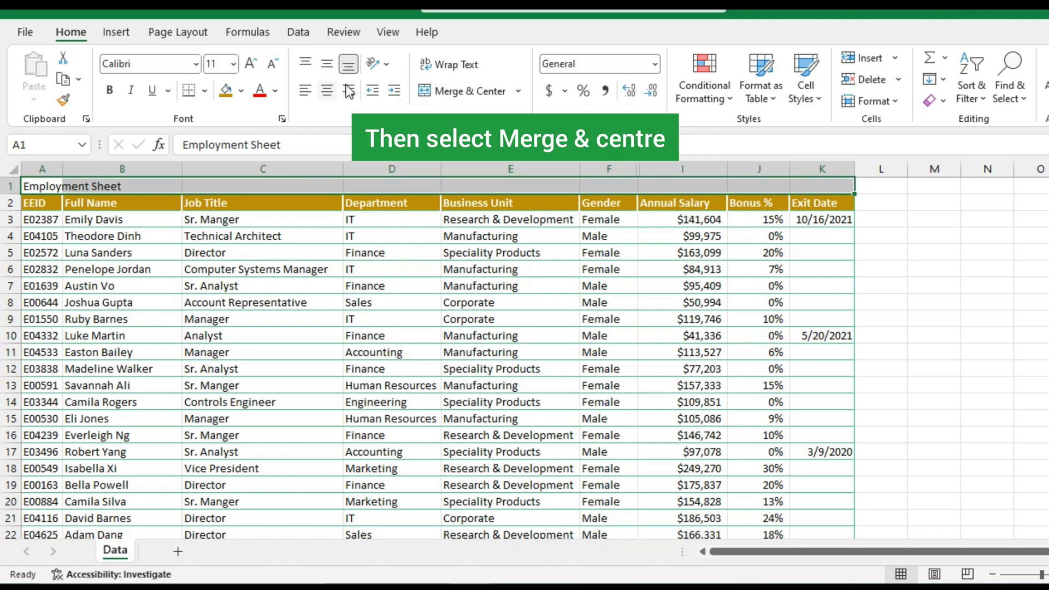
click(444, 91)
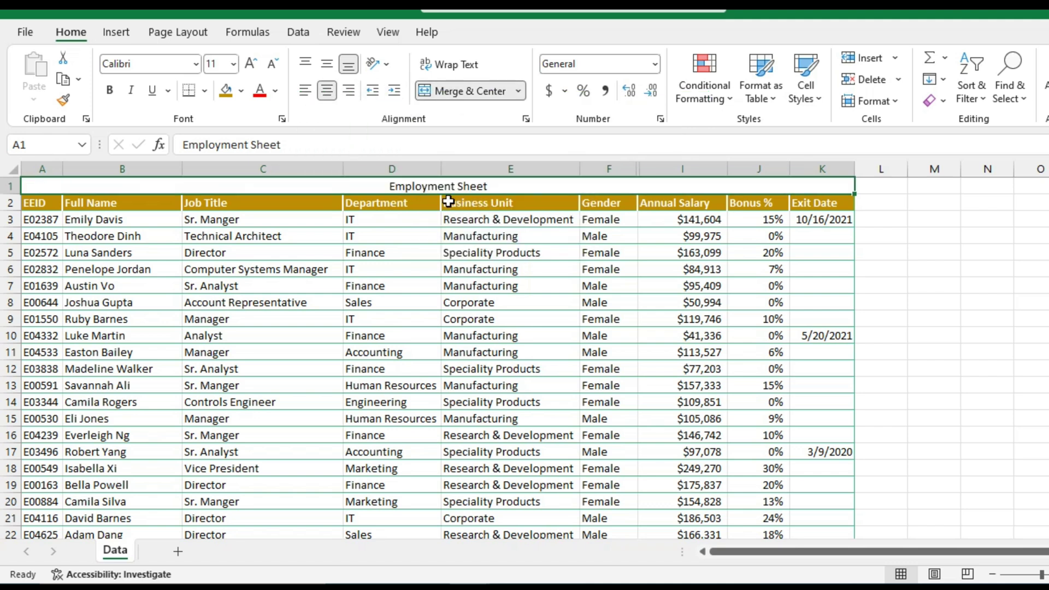
Step: Set the 'Employment Sheet' title to 24 pt, bold and underlined
click(249, 68)
click(250, 68)
click(250, 69)
click(249, 68)
click(250, 68)
click(250, 70)
click(270, 68)
click(270, 68)
click(270, 68)
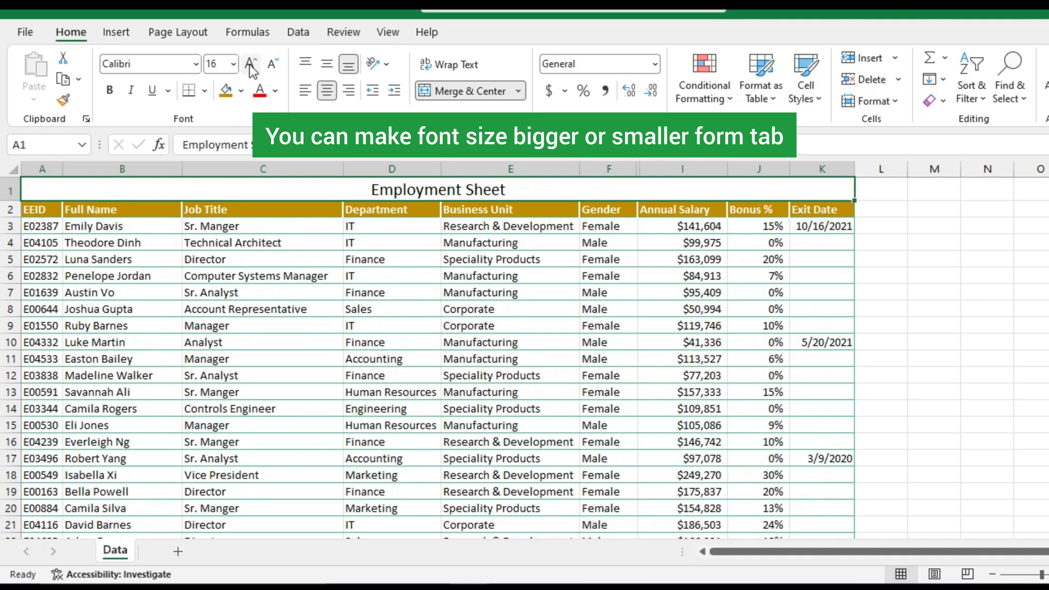
click(249, 64)
click(249, 64)
click(249, 64)
click(249, 64)
click(110, 90)
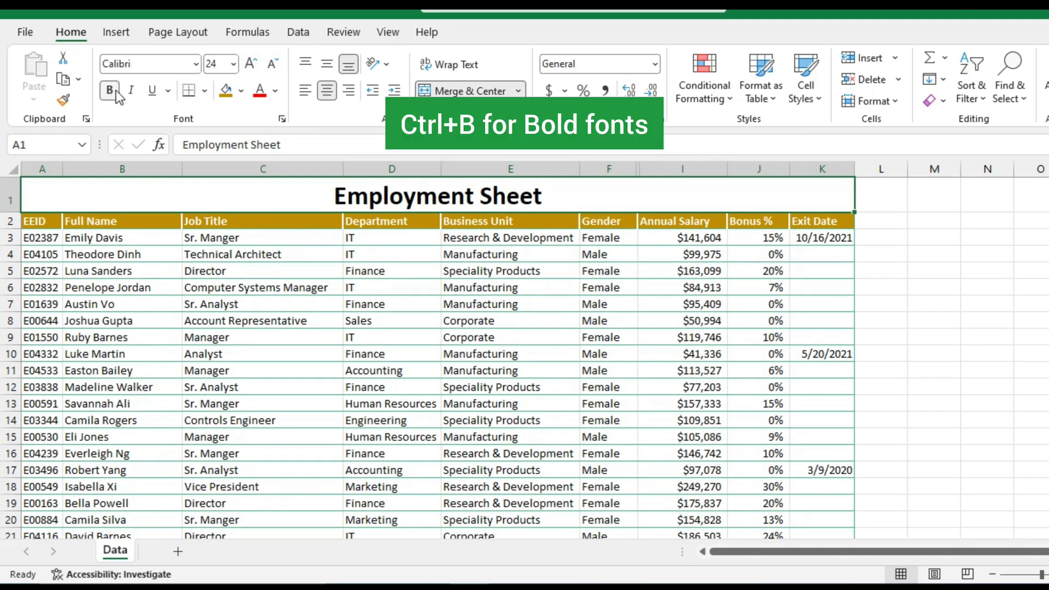
click(153, 91)
click(275, 92)
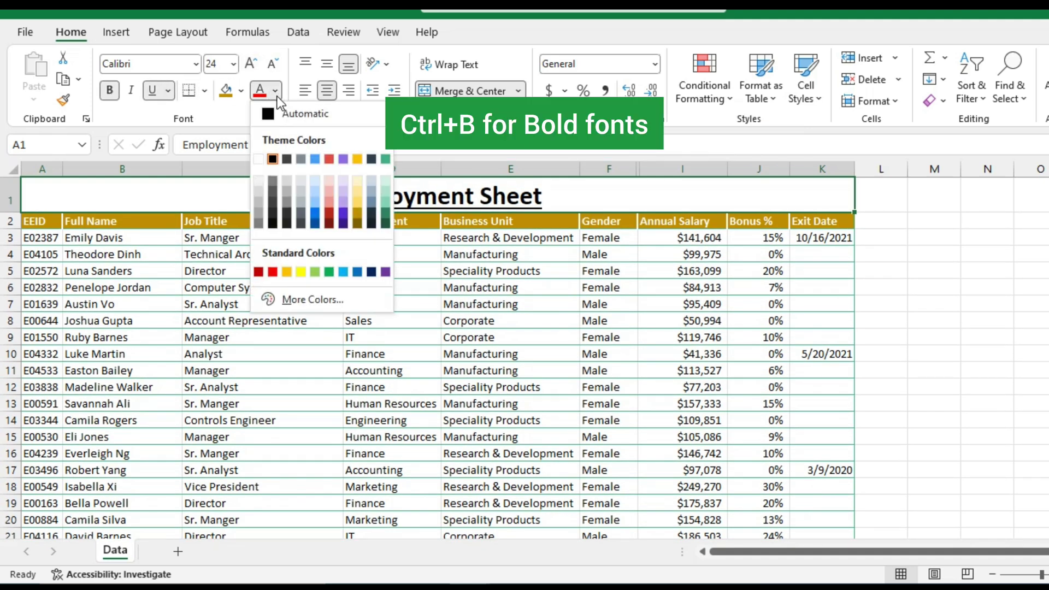